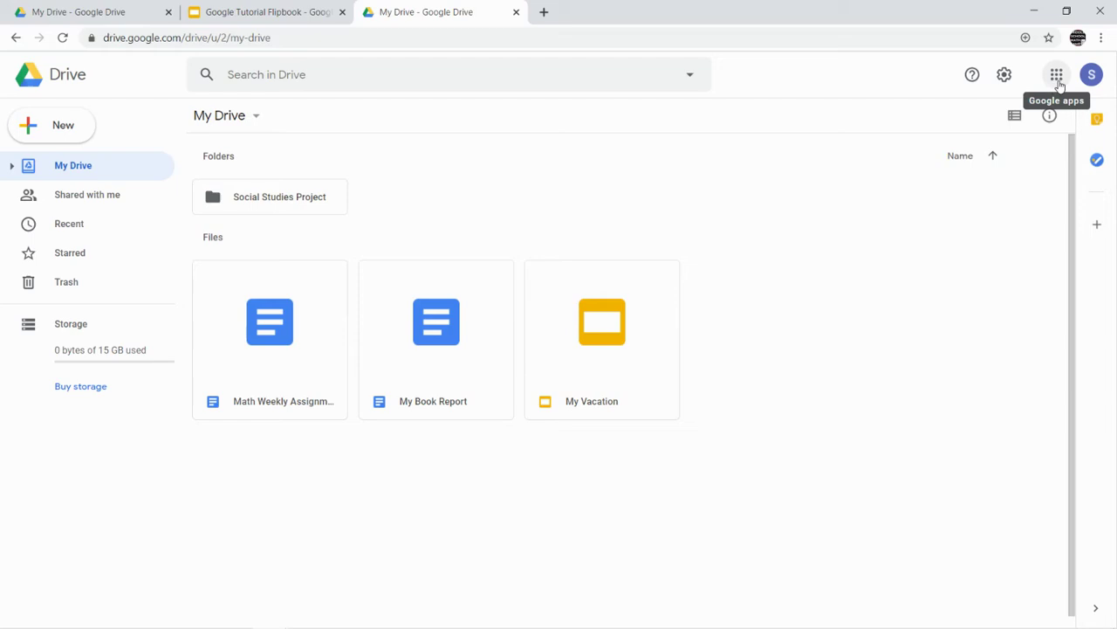
Return to Google Drive from the apps grid and show the My Drive listing.
left_click(1057, 75)
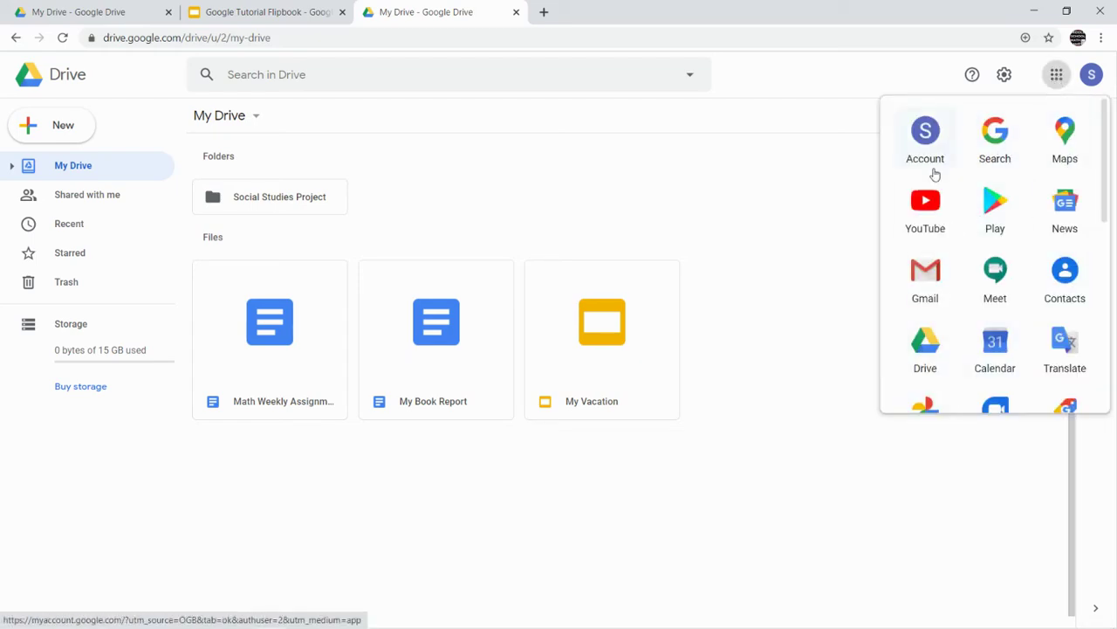
left_click(923, 360)
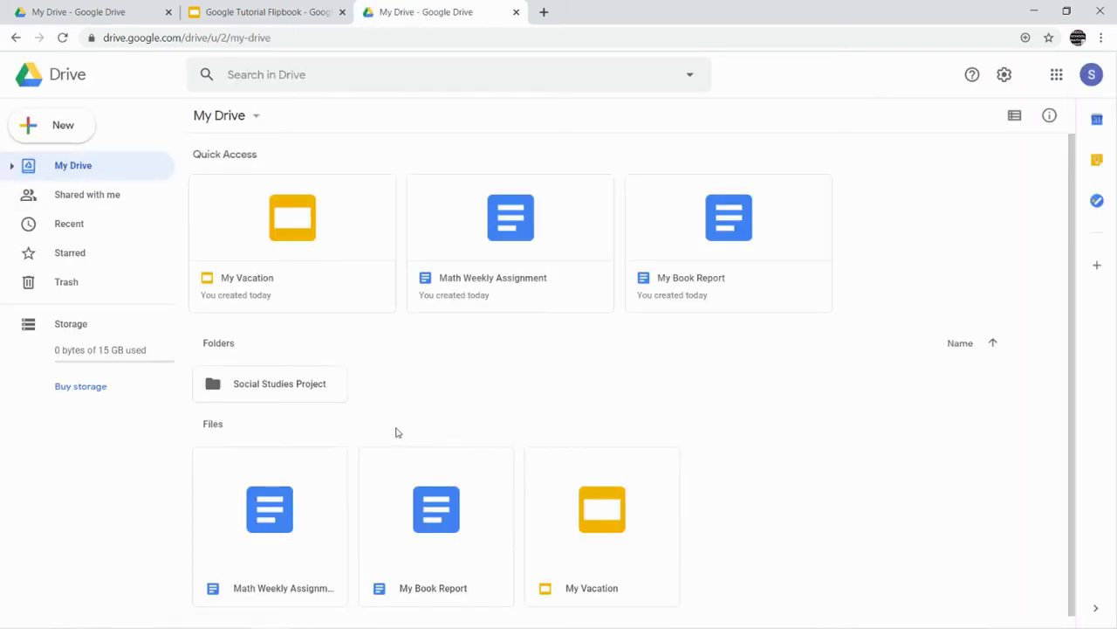
left_click(69, 167)
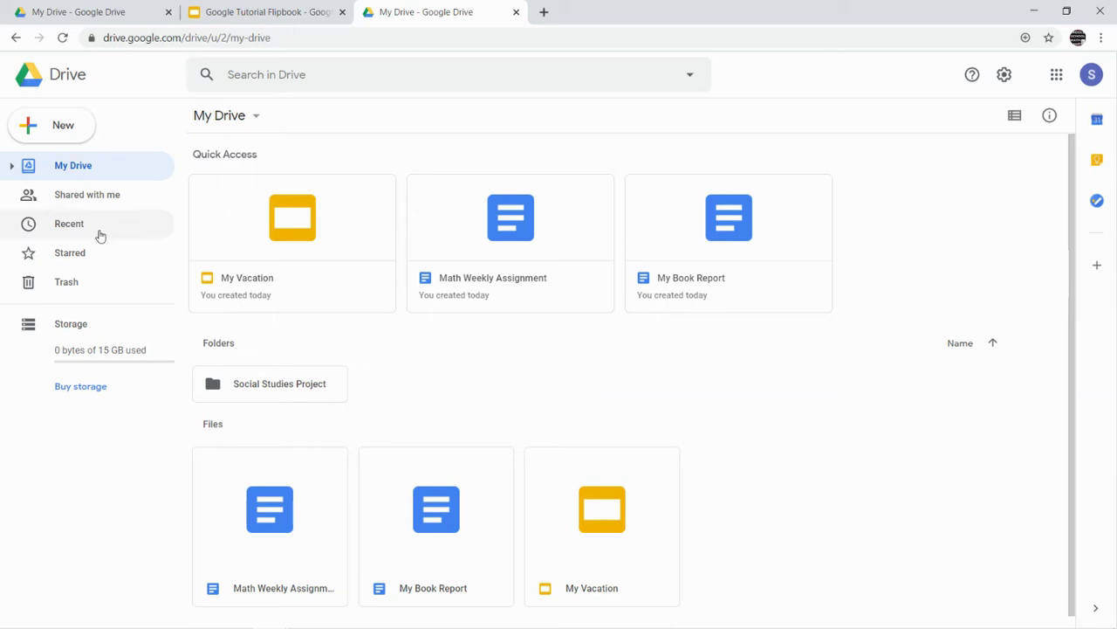
Create a folder named 'Previous Years' Work' in My Drive.
left_click(61, 128)
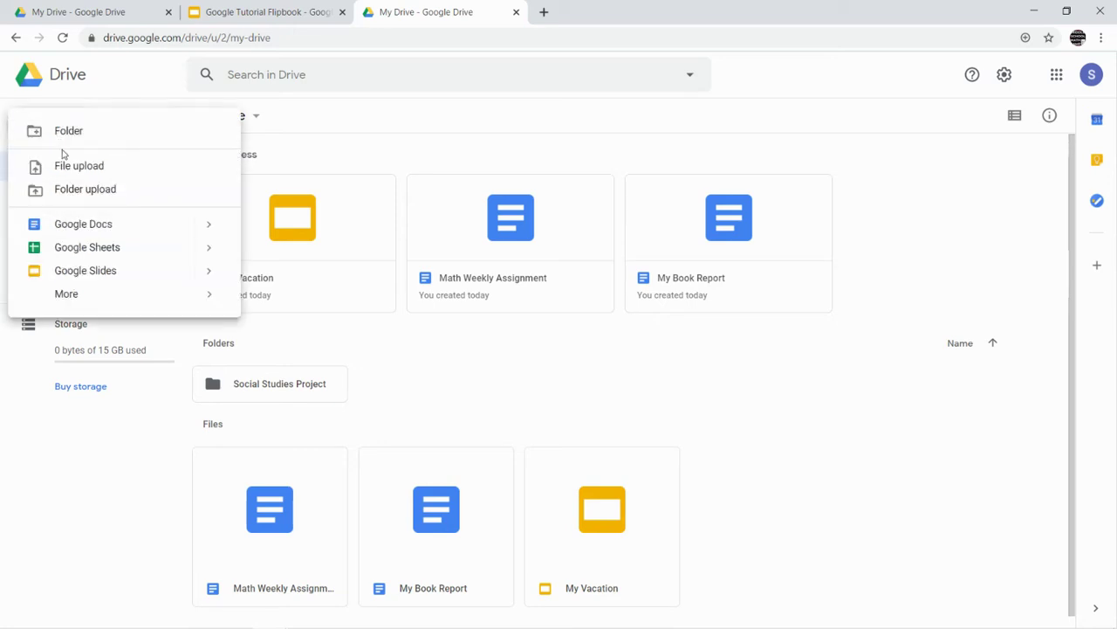
left_click(70, 135)
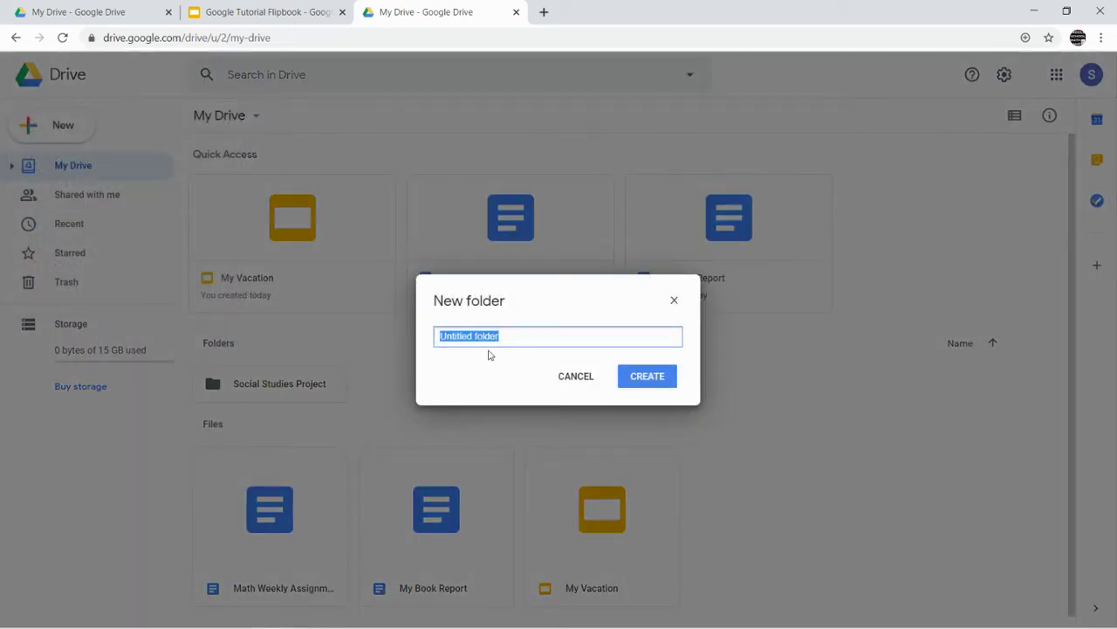
type("Previous Years' Work")
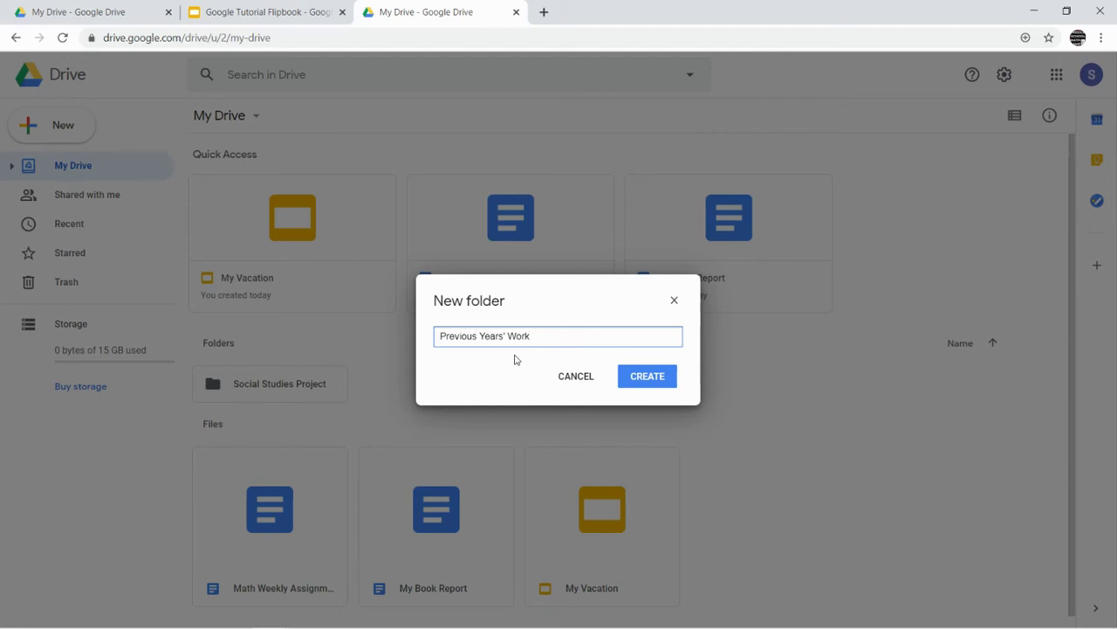
left_click(638, 379)
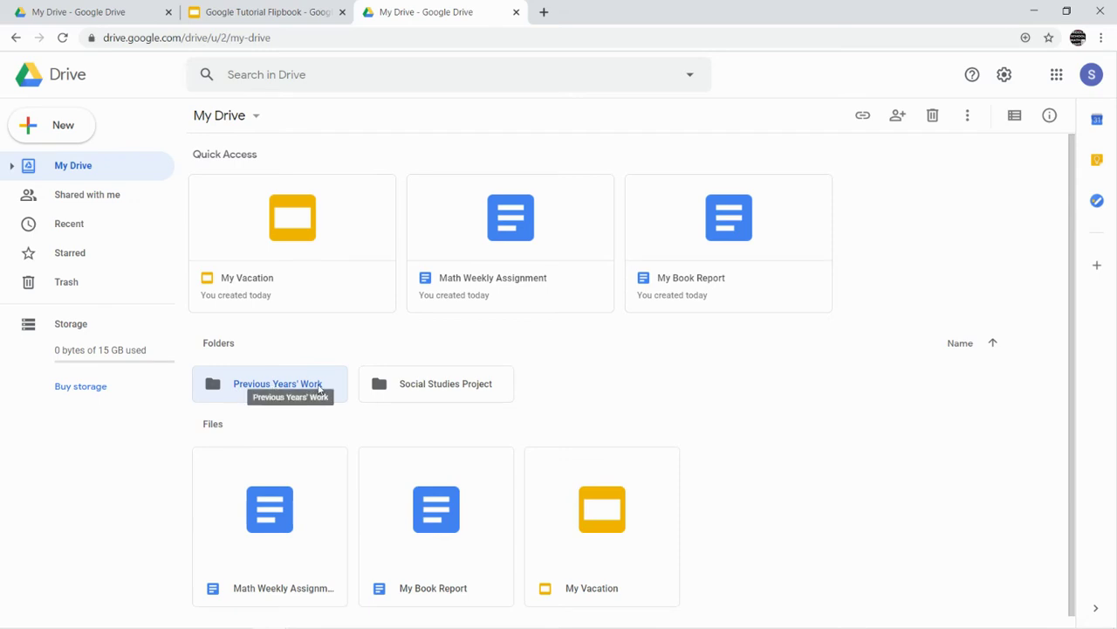
Drag Social Studies Project, Math Weekly Assignment, My Vacation and My Book Report into Previous Years' Work.
scroll(390, 446, "down", 1)
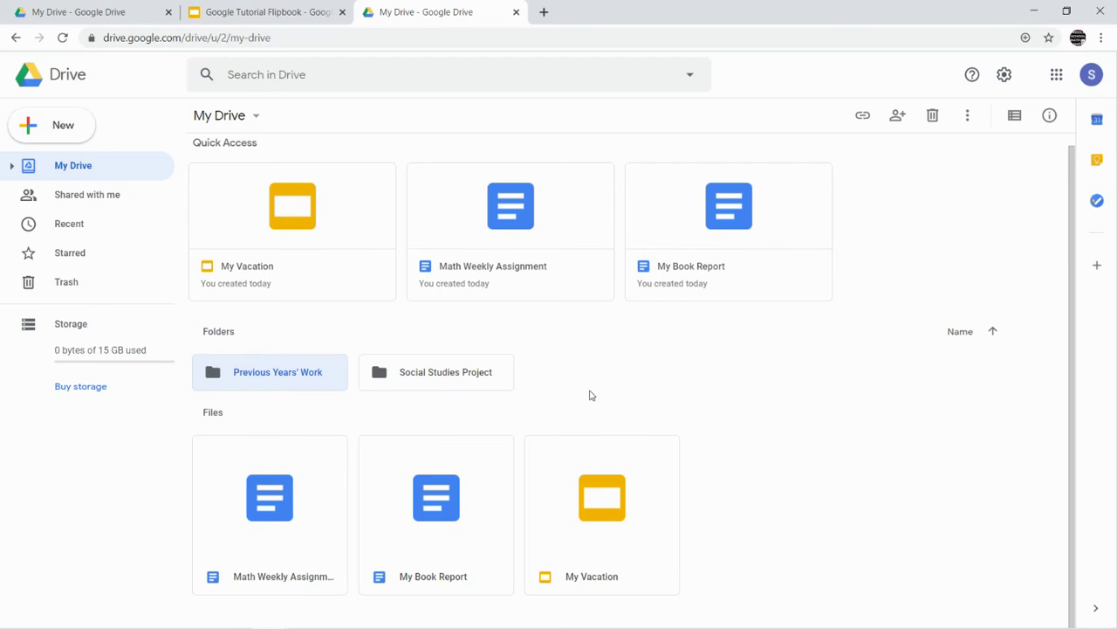
left_click_drag(469, 379, 284, 371)
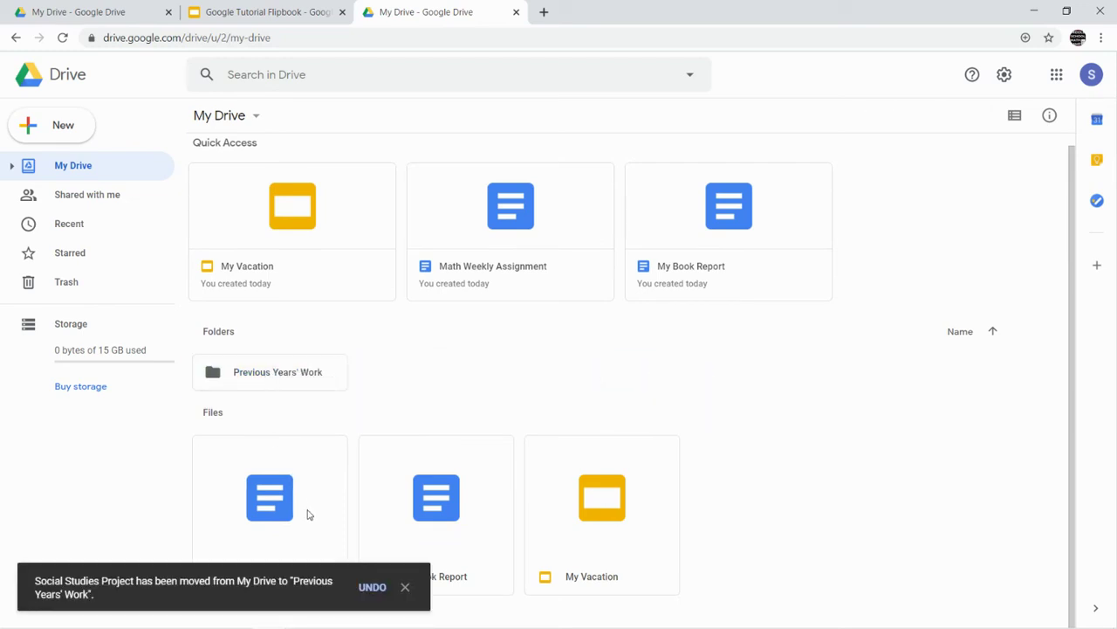
left_click_drag(307, 515, 303, 378)
left_click_drag(427, 480, 293, 368)
left_click_drag(302, 481, 297, 384)
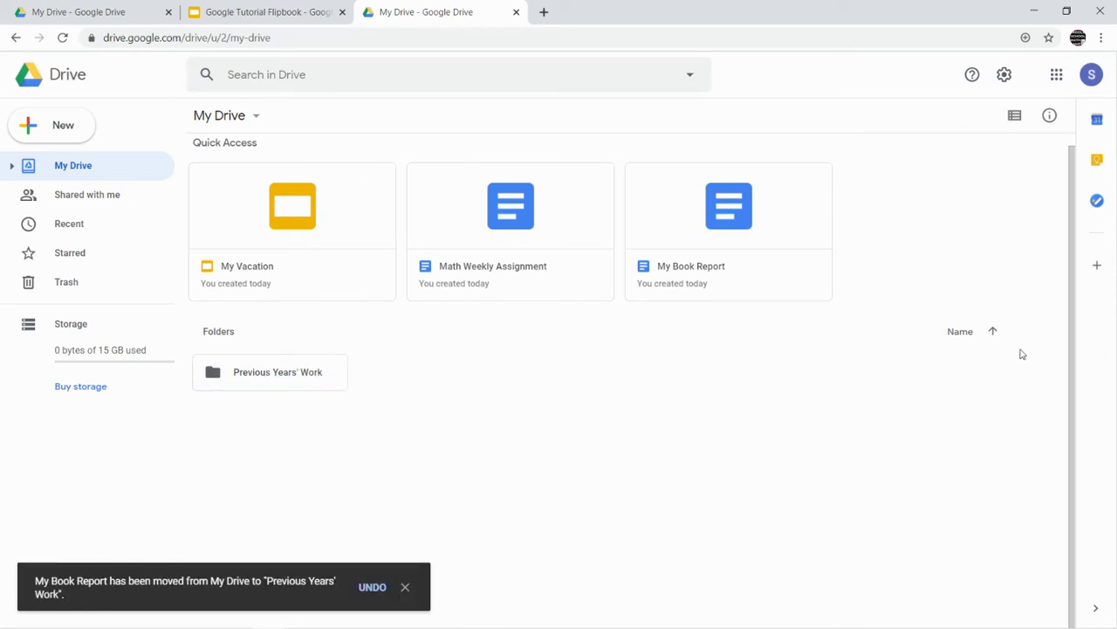
scroll(373, 220, "up", 1)
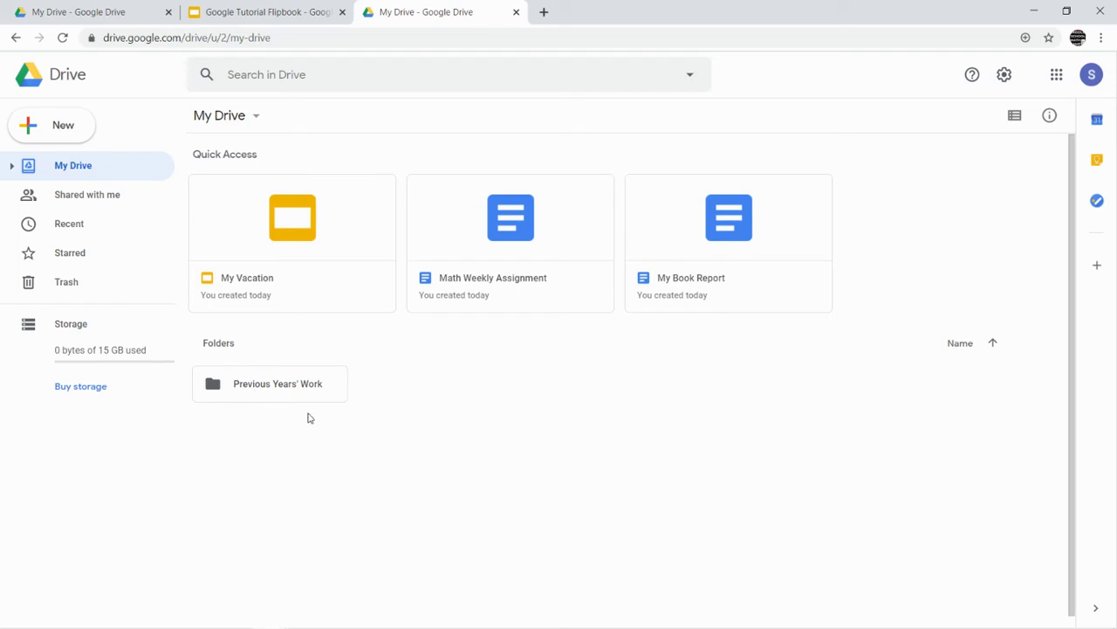
Create a folder named '8th Grade' in My Drive.
left_click(46, 131)
left_click(55, 133)
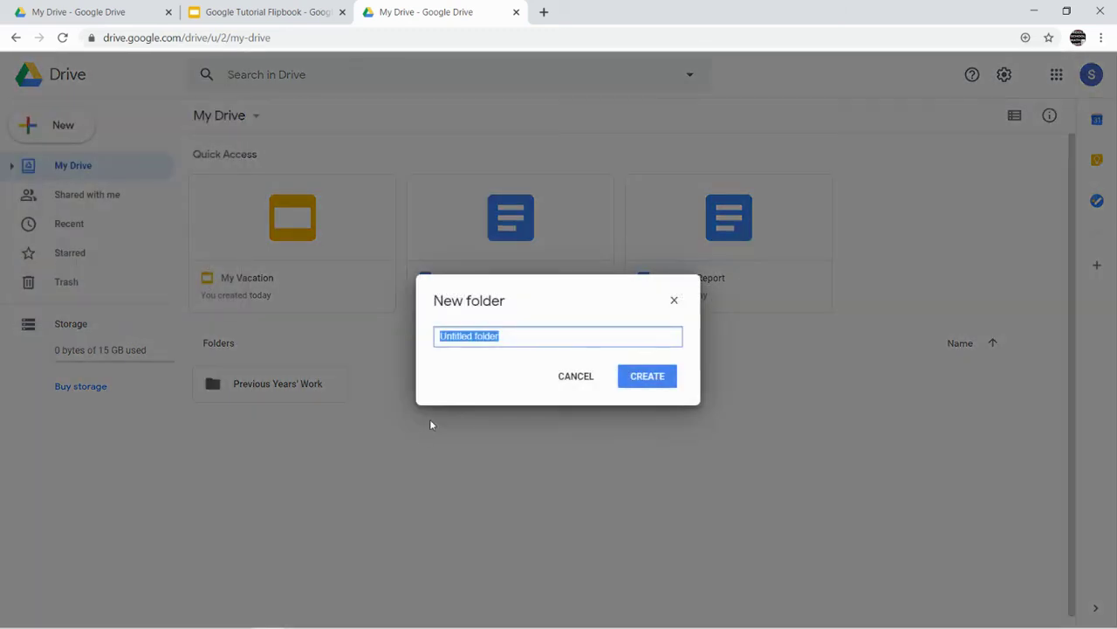
type("8th Grade")
left_click(634, 386)
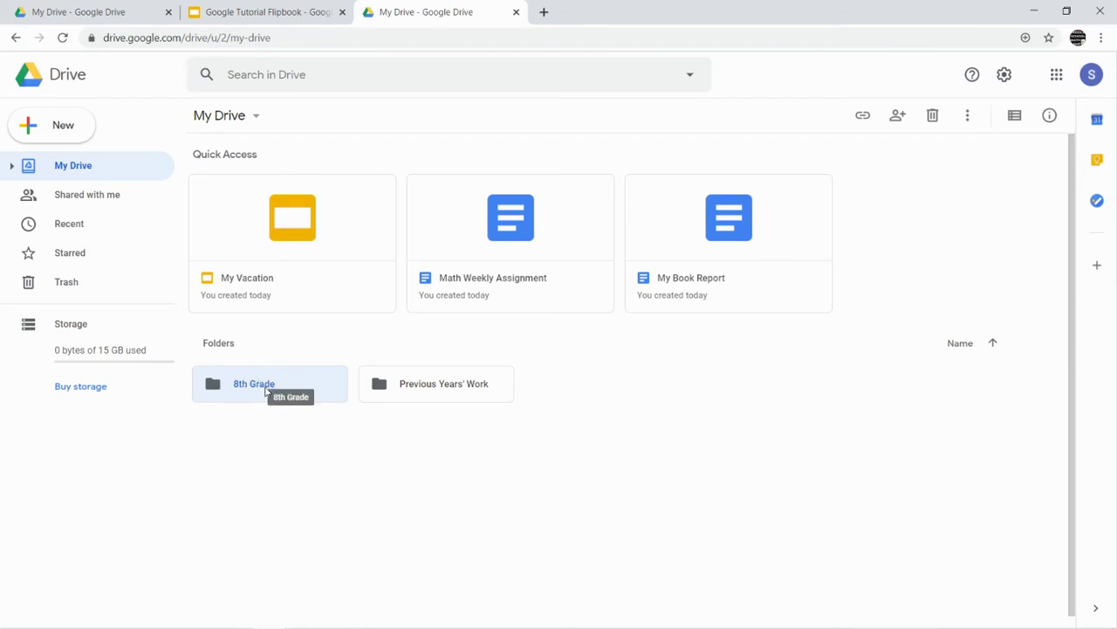
Change the 8th Grade folder's colour to blue.
right_click(268, 392)
mouse_move(332, 494)
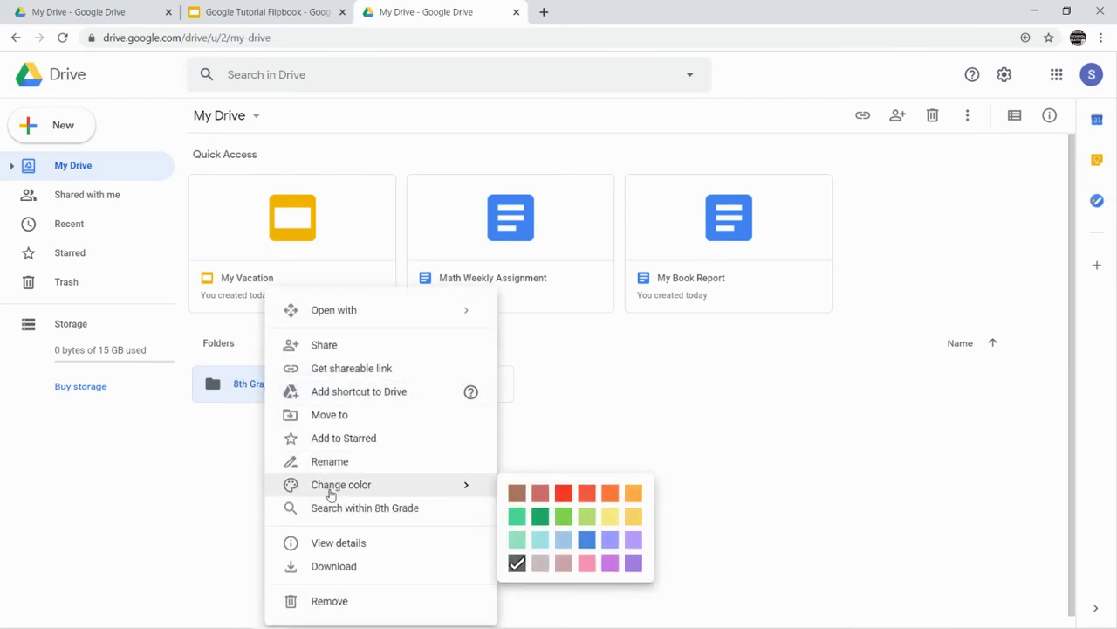
left_click(587, 539)
left_click(431, 520)
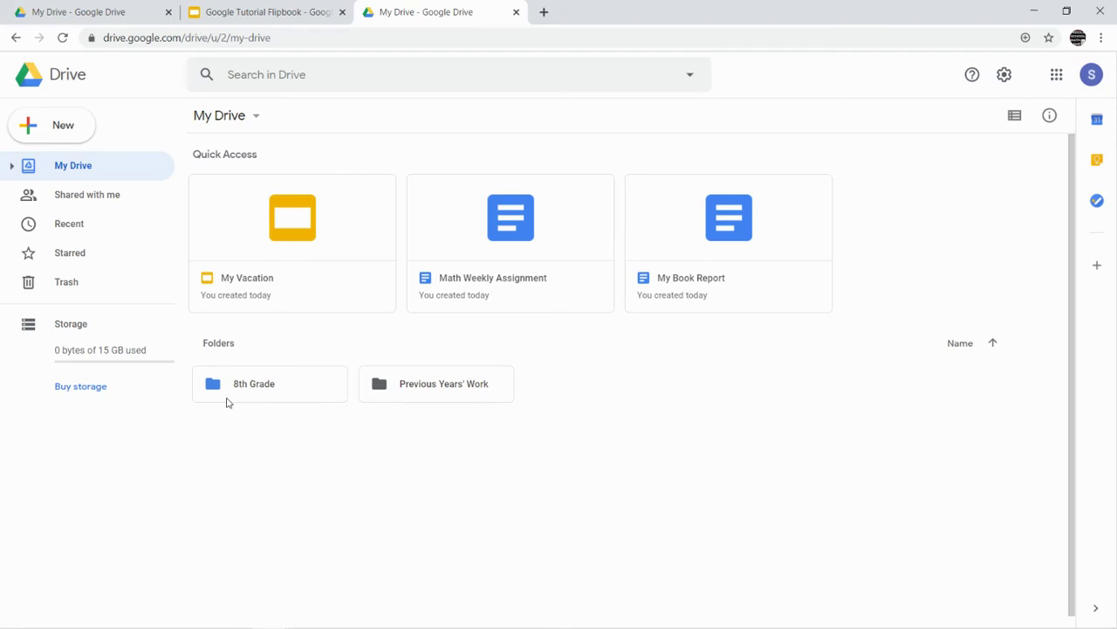
Inside 8th Grade, create Language Arts and Math folders, each named with the teacher's name.
double_click(270, 387)
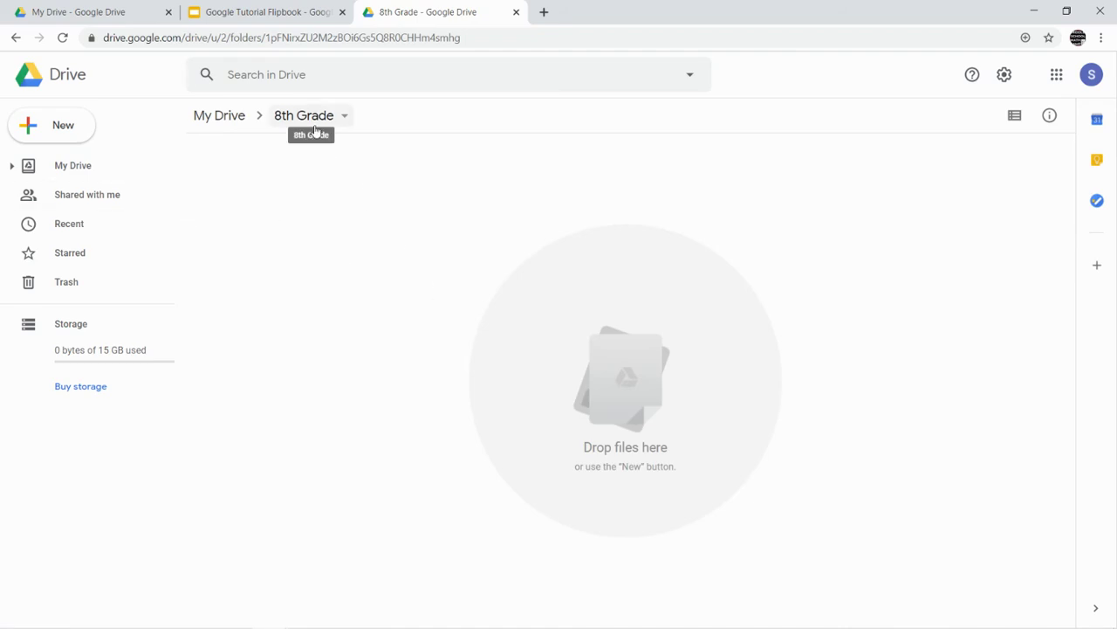
left_click(70, 128)
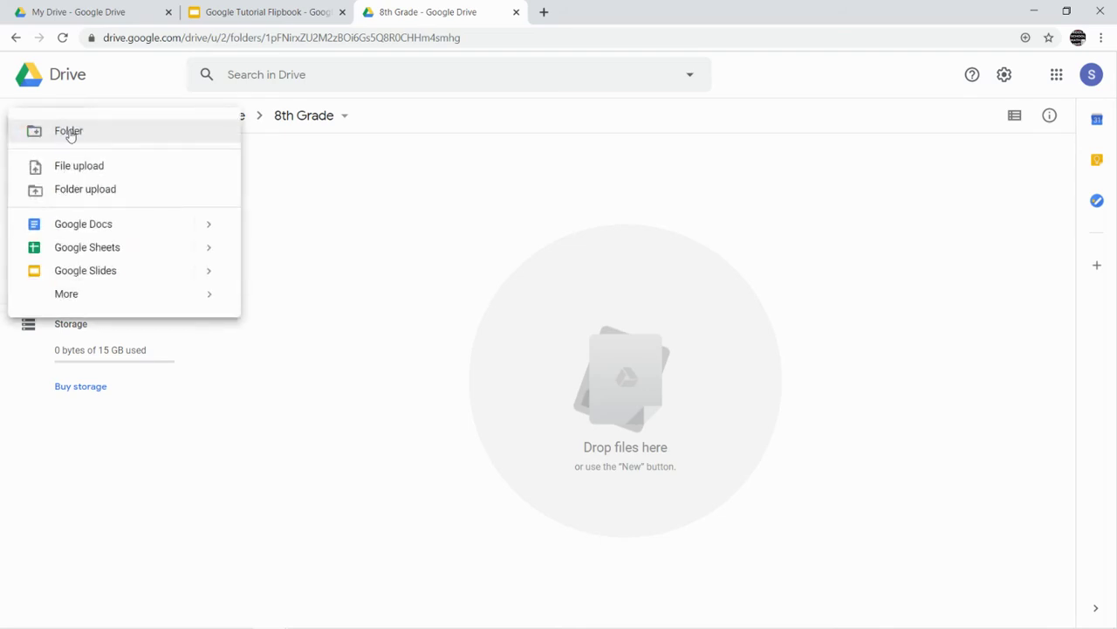
left_click(70, 128)
type("Lang")
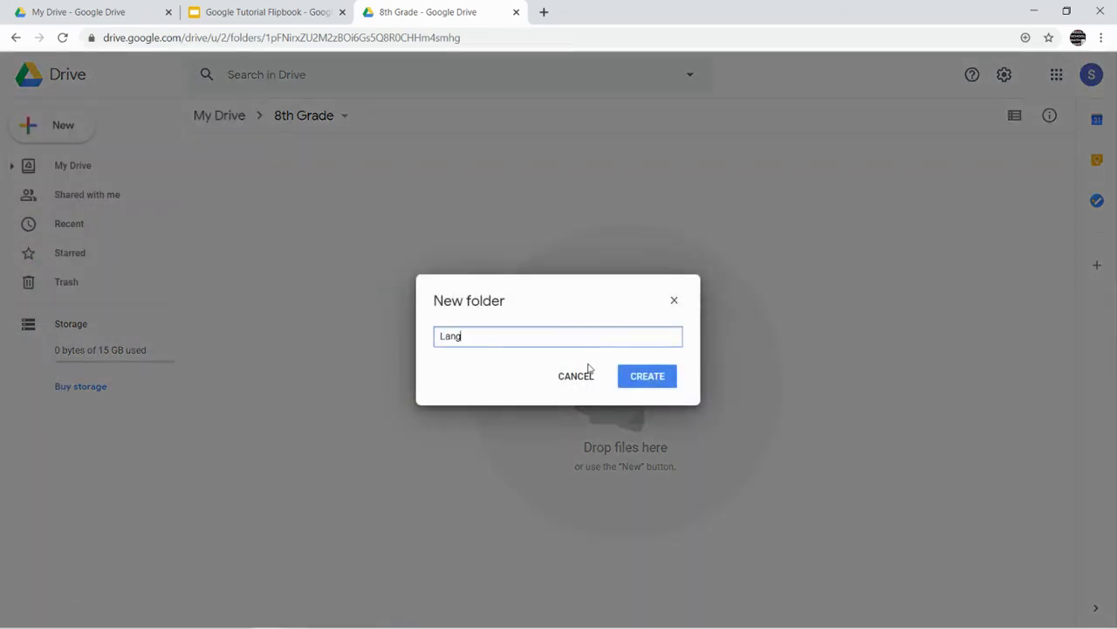
type("uage Arts - Boatrigh")
key("BackSpace")
key("BackSpace")
key("BackSpace")
key("BackSpace")
key("BackSpace")
key("BackSpace")
key("BackSpace")
key("BackSpace")
type("Sim")
left_click(649, 381)
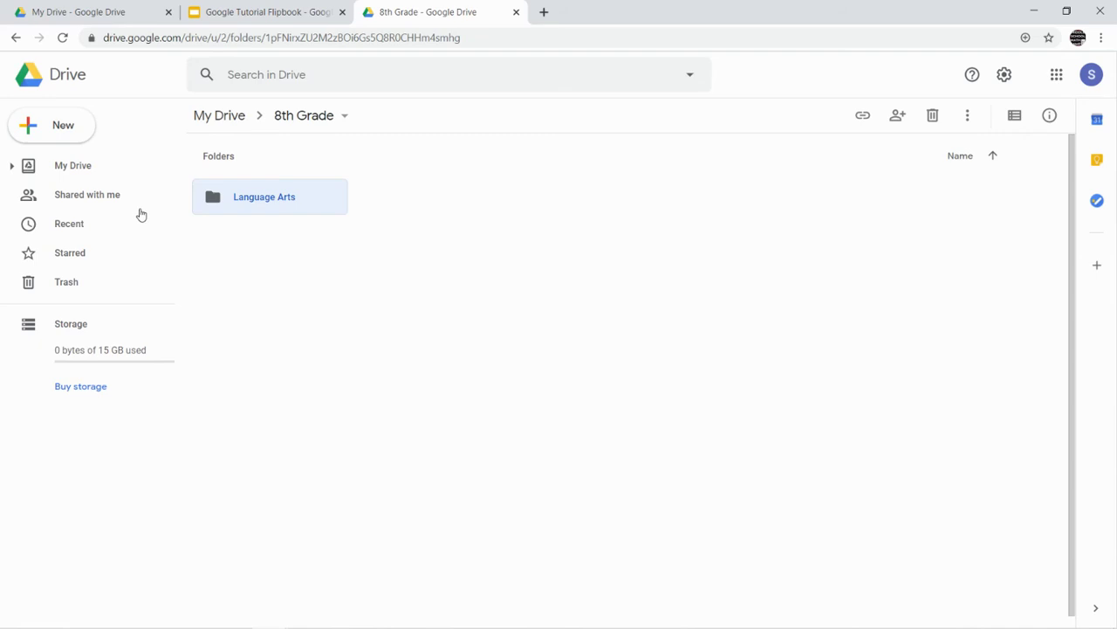
left_click(63, 126)
left_click(73, 133)
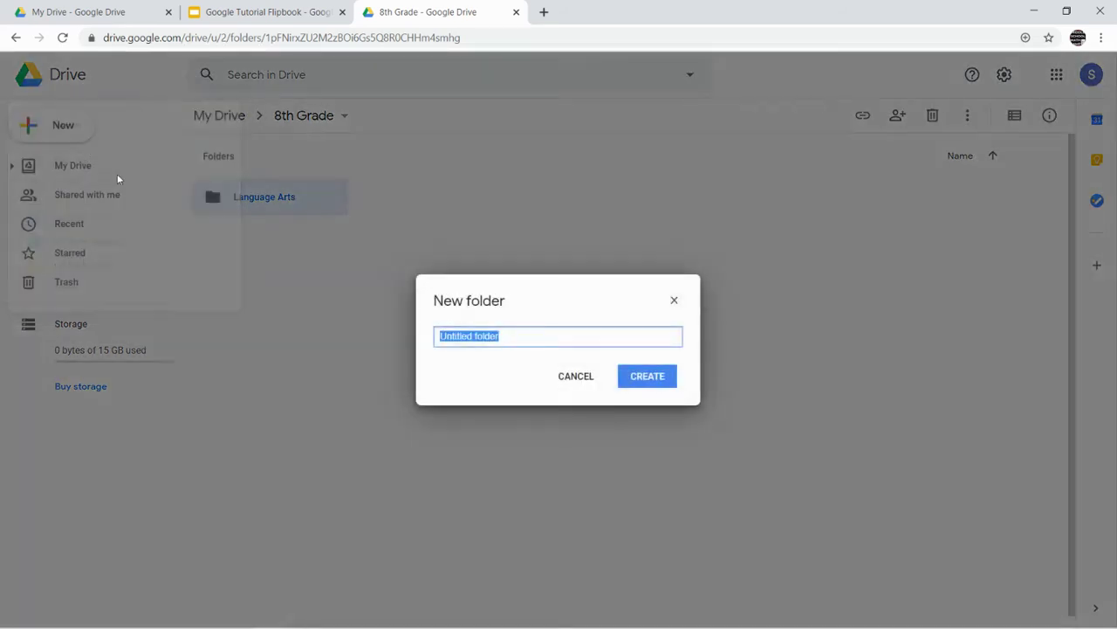
type("Math =")
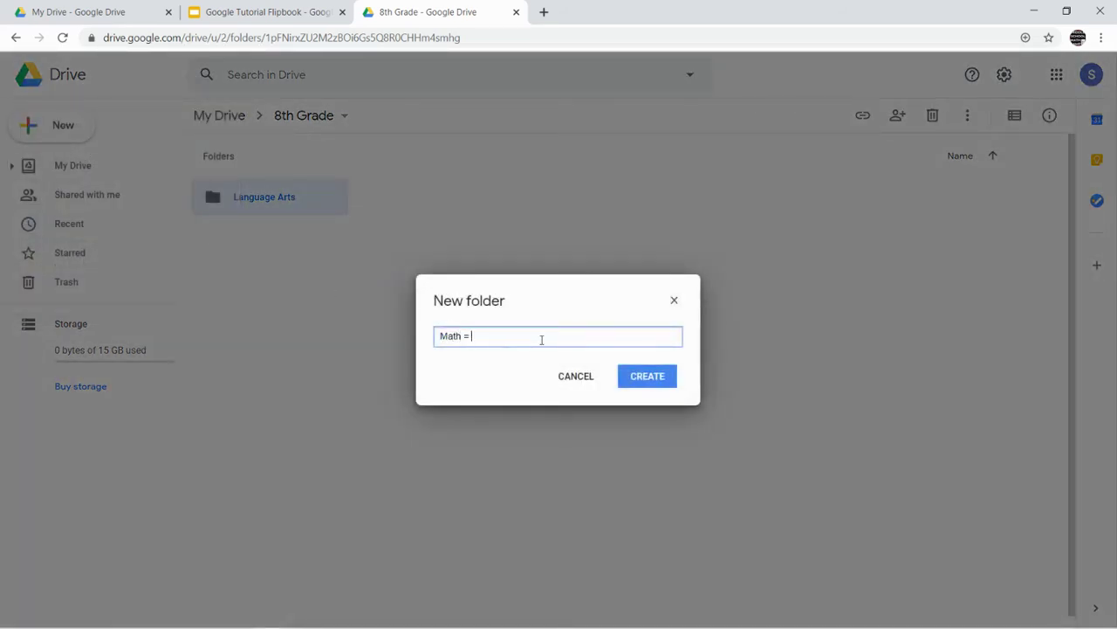
type("th - Camp")
key("BackSpace")
key("BackSpace")
key("BackSpace")
key("BackSpace")
left_click(644, 385)
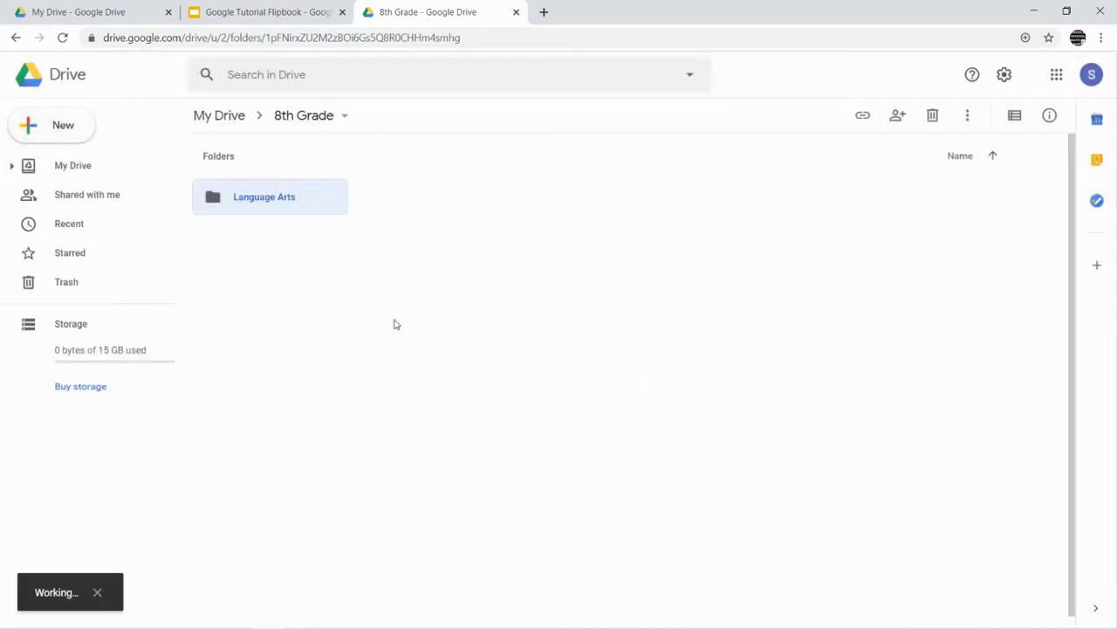
Add Science and Social Studies folders inside 8th Grade.
left_click(65, 130)
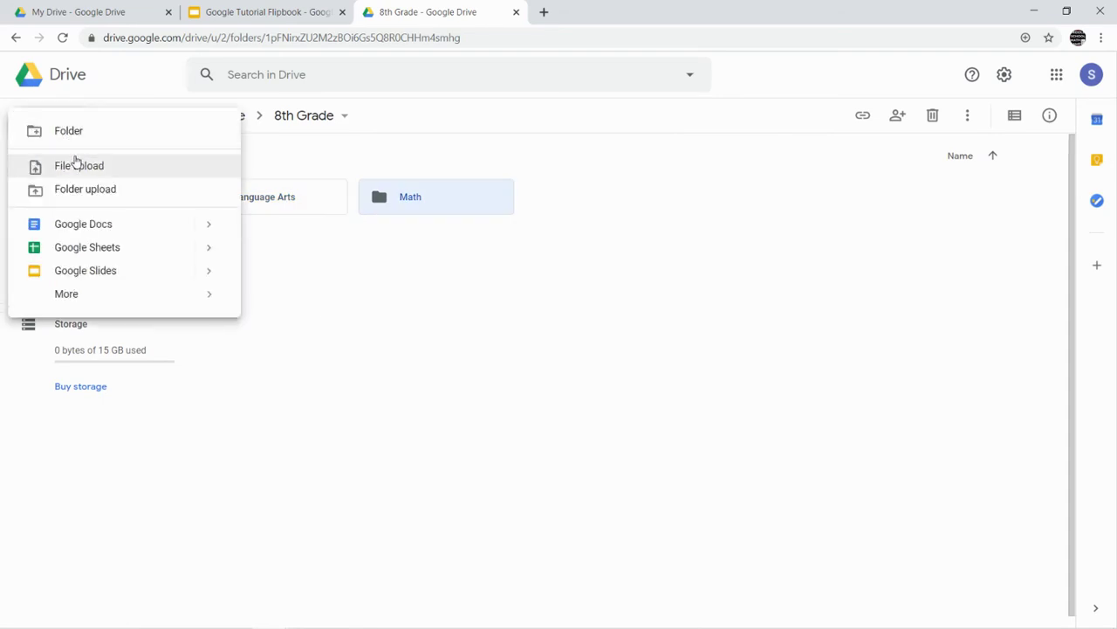
left_click(75, 132)
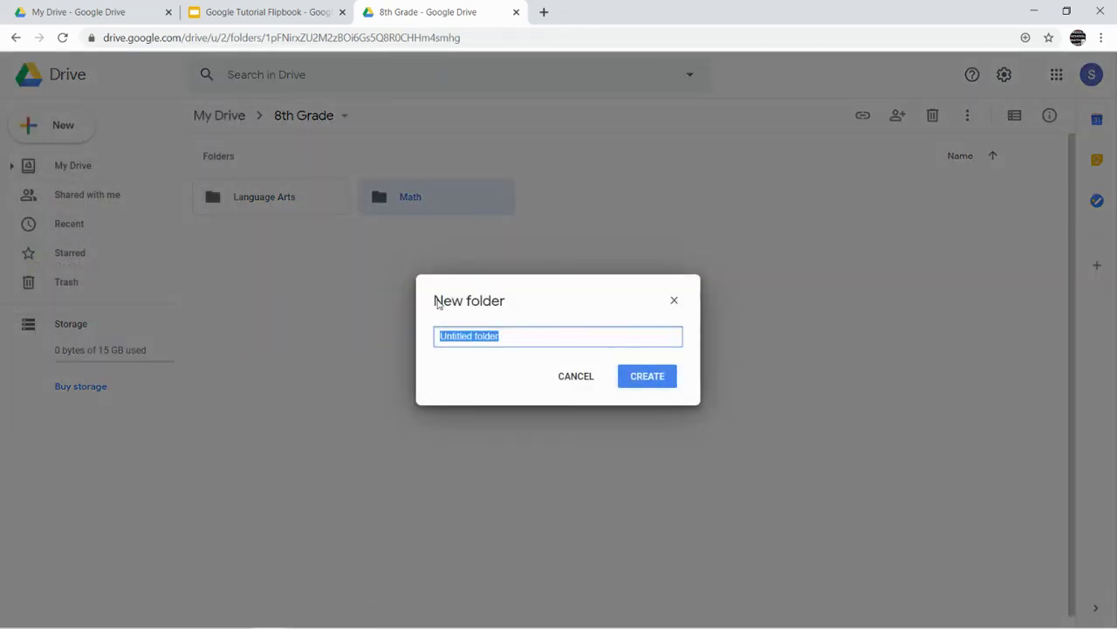
type("Science")
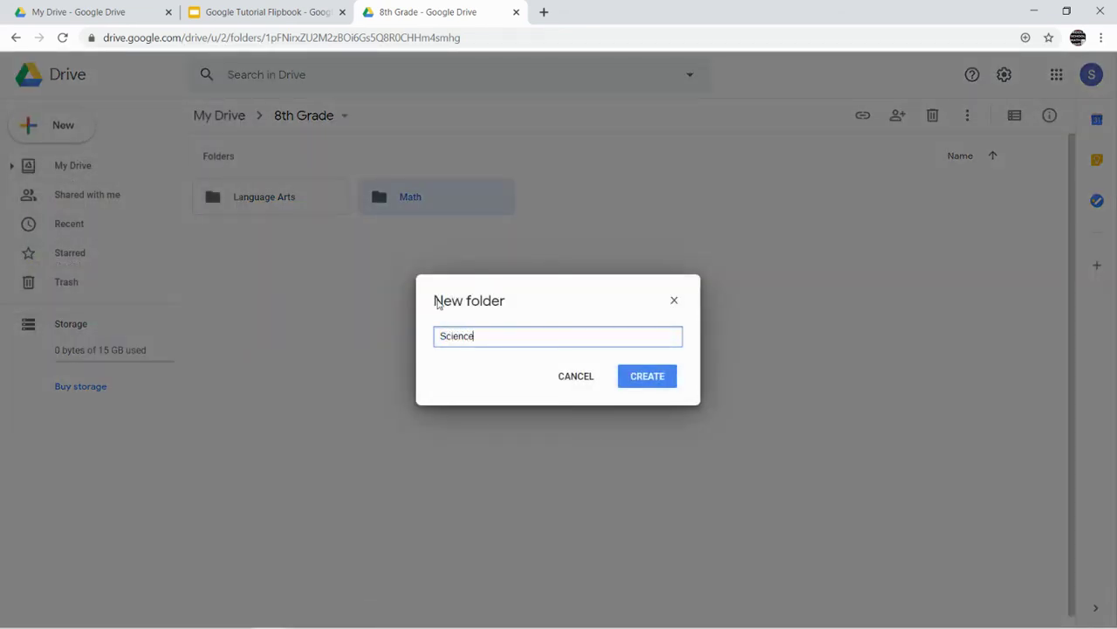
left_click(636, 385)
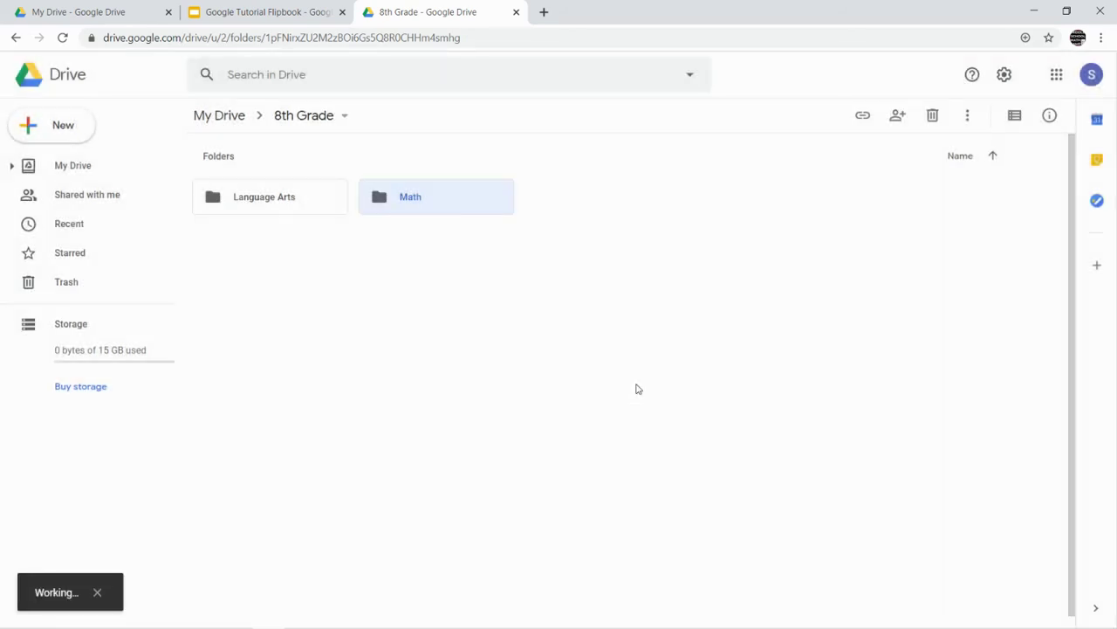
left_click(80, 130)
left_click(79, 134)
type("Socia")
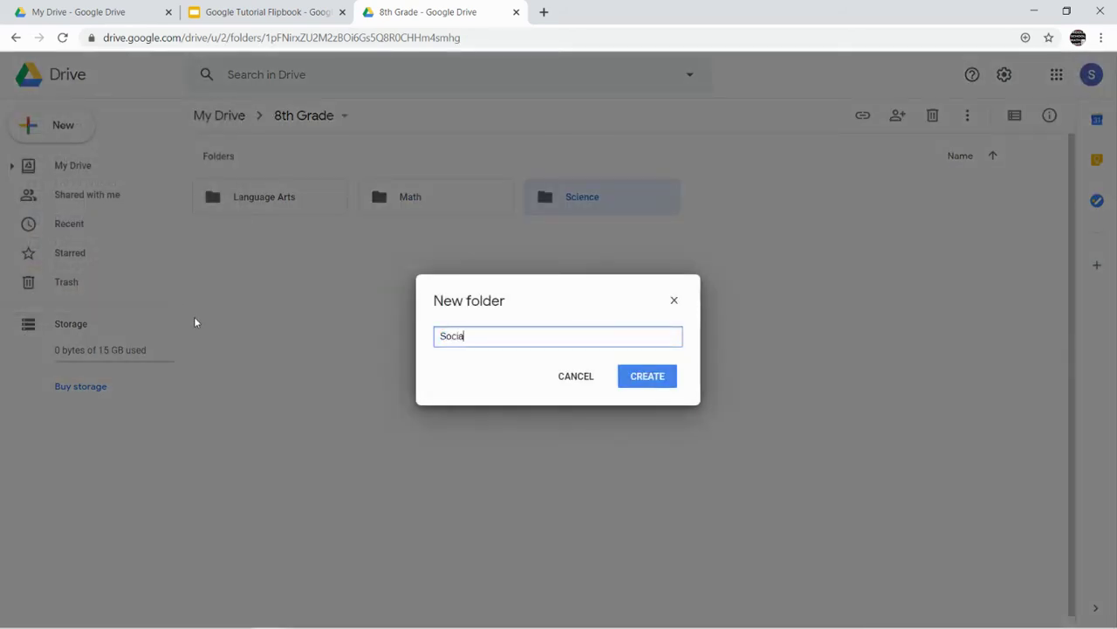
type("l Studies")
left_click(622, 378)
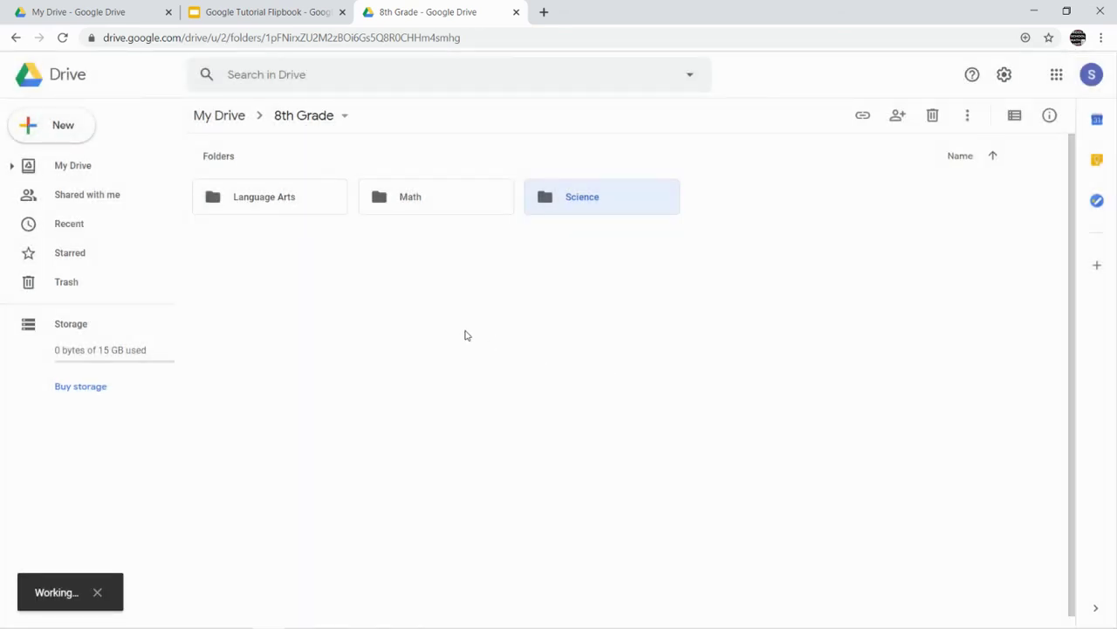
left_click(465, 335)
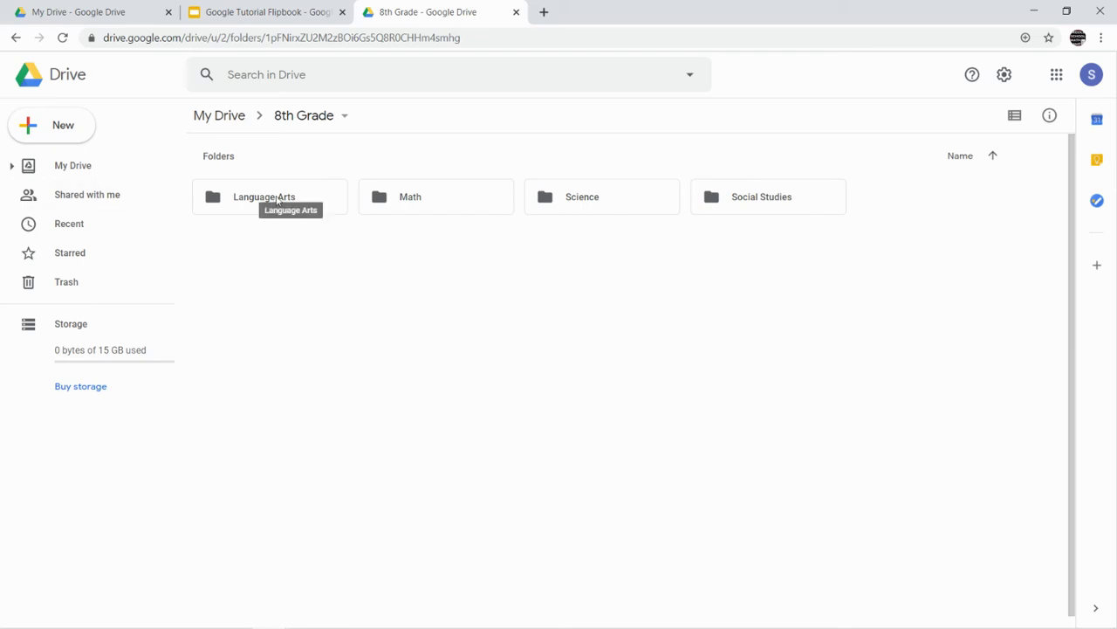
Colour the Language Arts folder red and the Math folder orange.
left_click(265, 199)
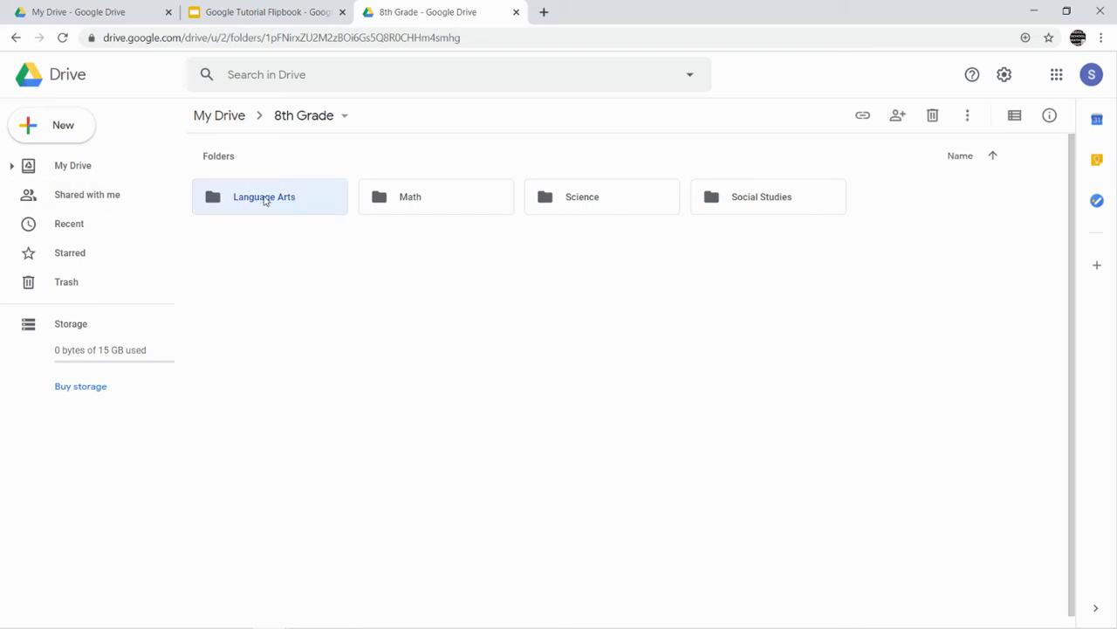
right_click(264, 199)
mouse_move(354, 397)
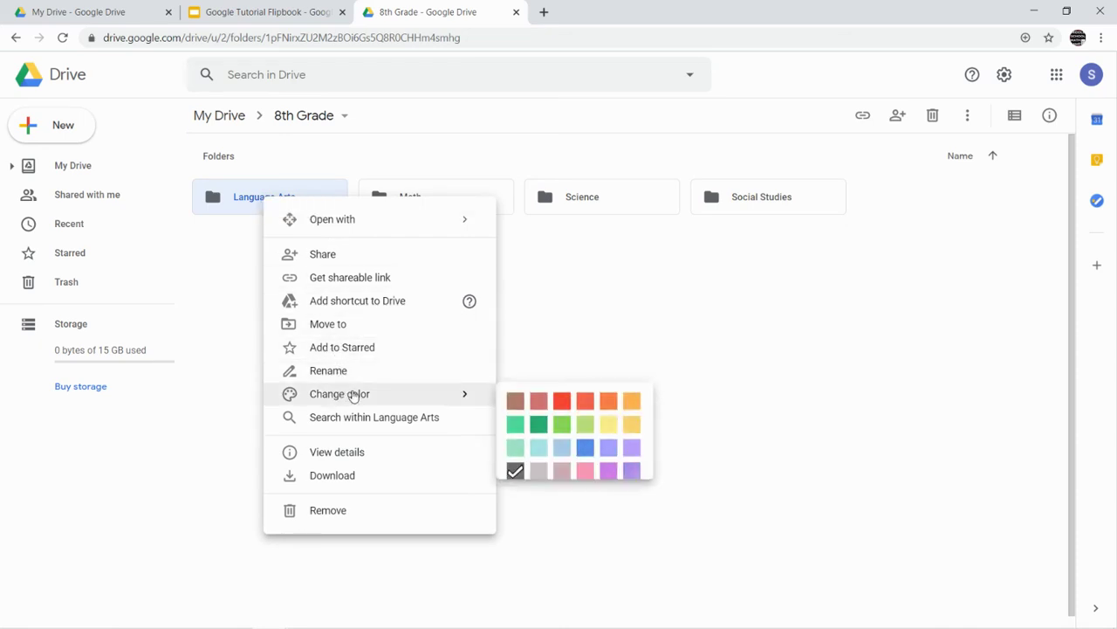
left_click(563, 402)
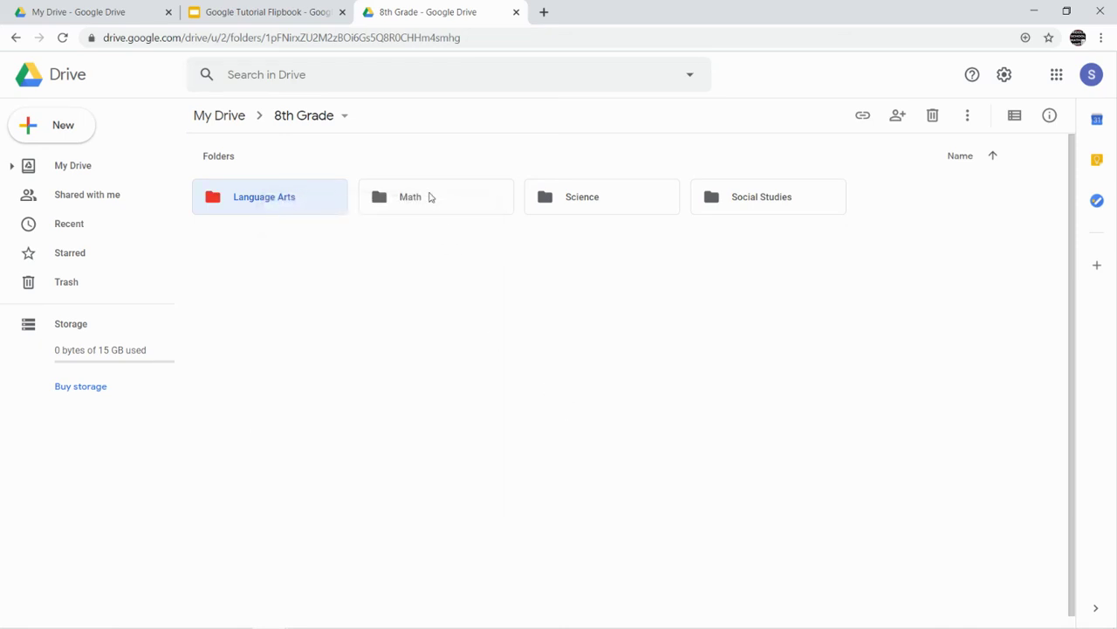
right_click(429, 197)
mouse_move(515, 395)
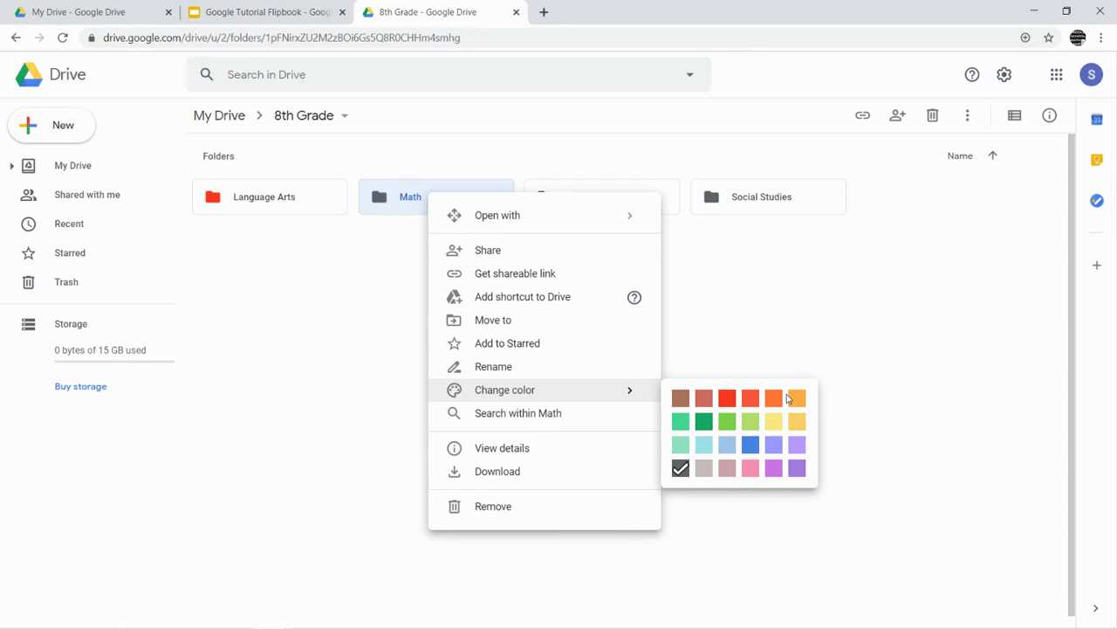
left_click(777, 399)
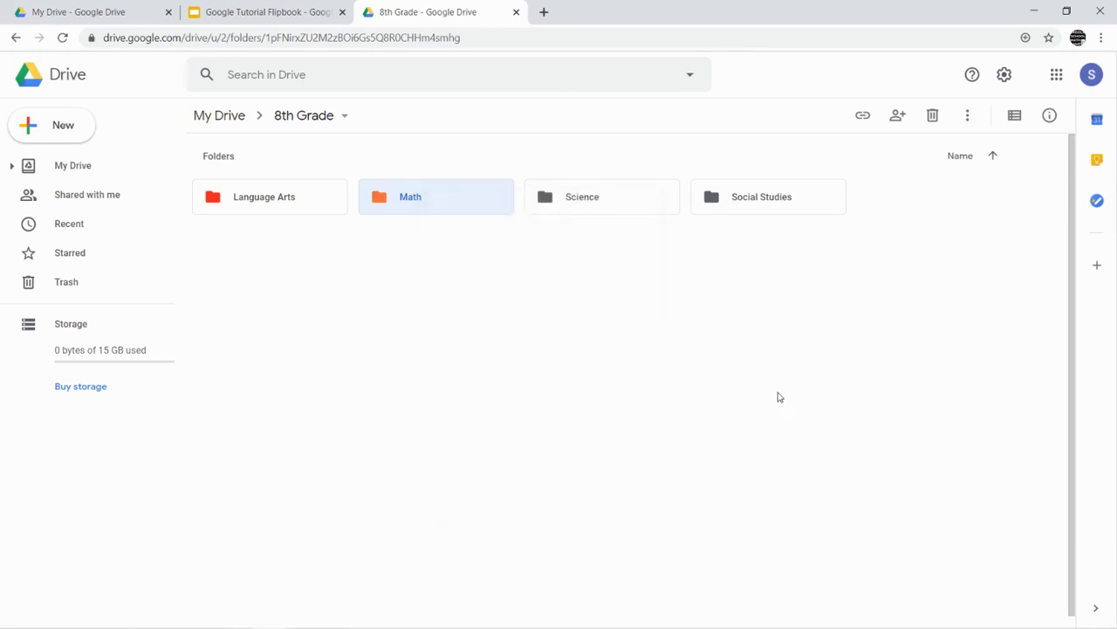
Colour the Science folder yellow and the Social Studies folder green.
right_click(644, 207)
mouse_move(798, 405)
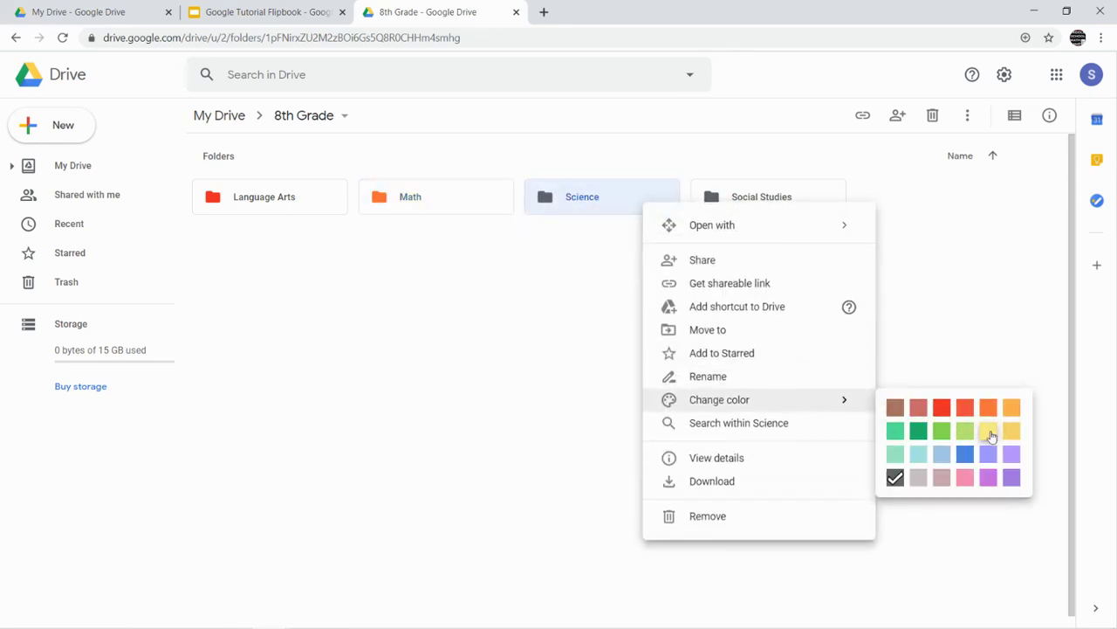
left_click(991, 433)
right_click(753, 209)
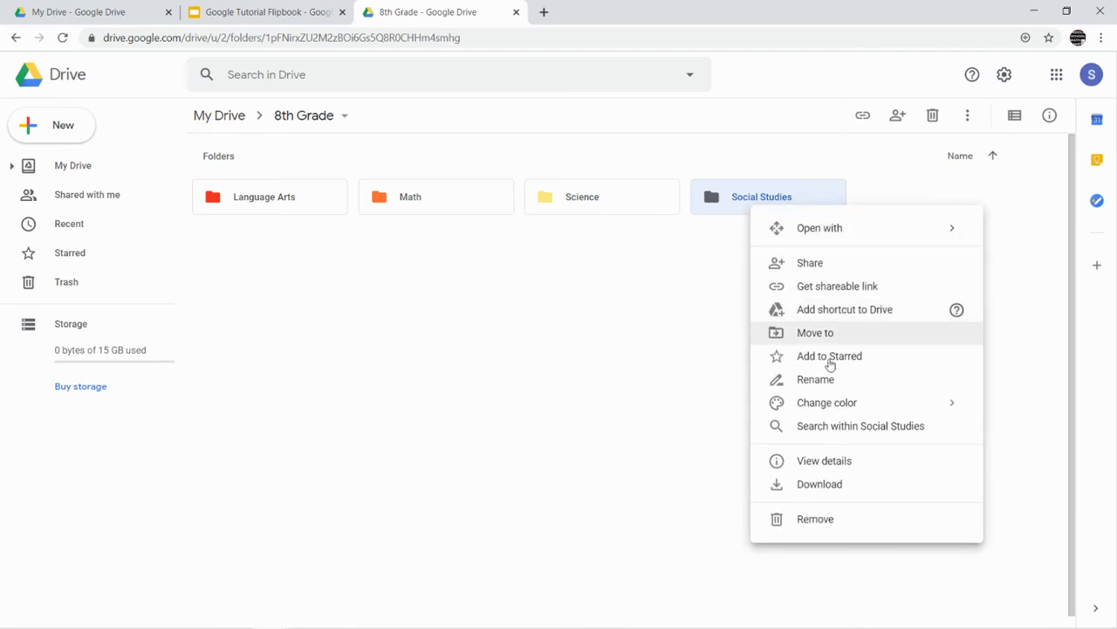
mouse_move(845, 402)
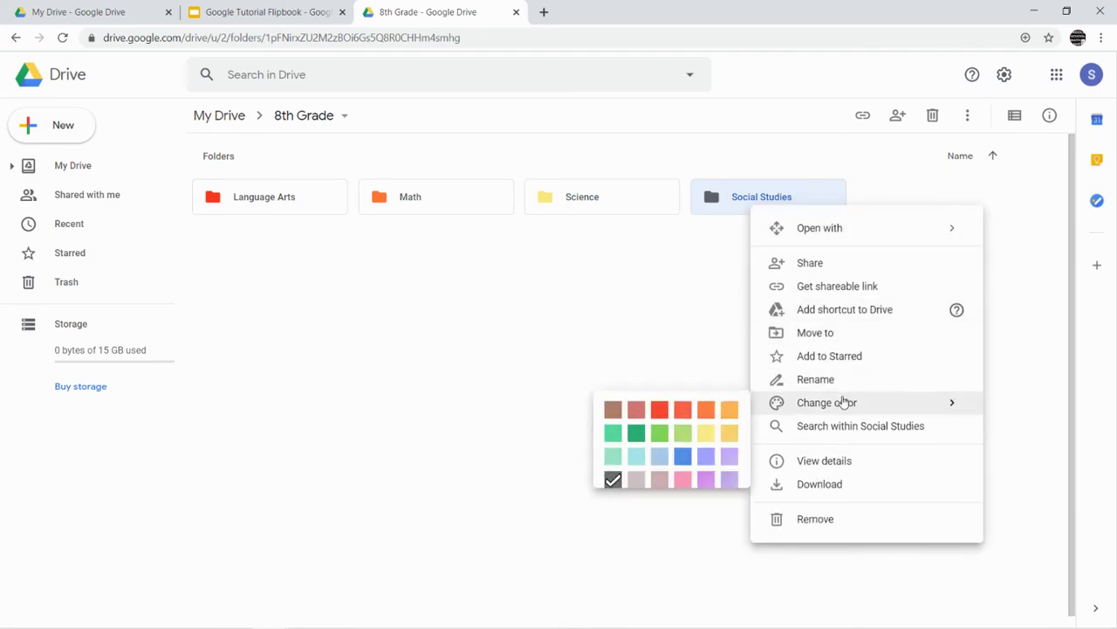
left_click(637, 444)
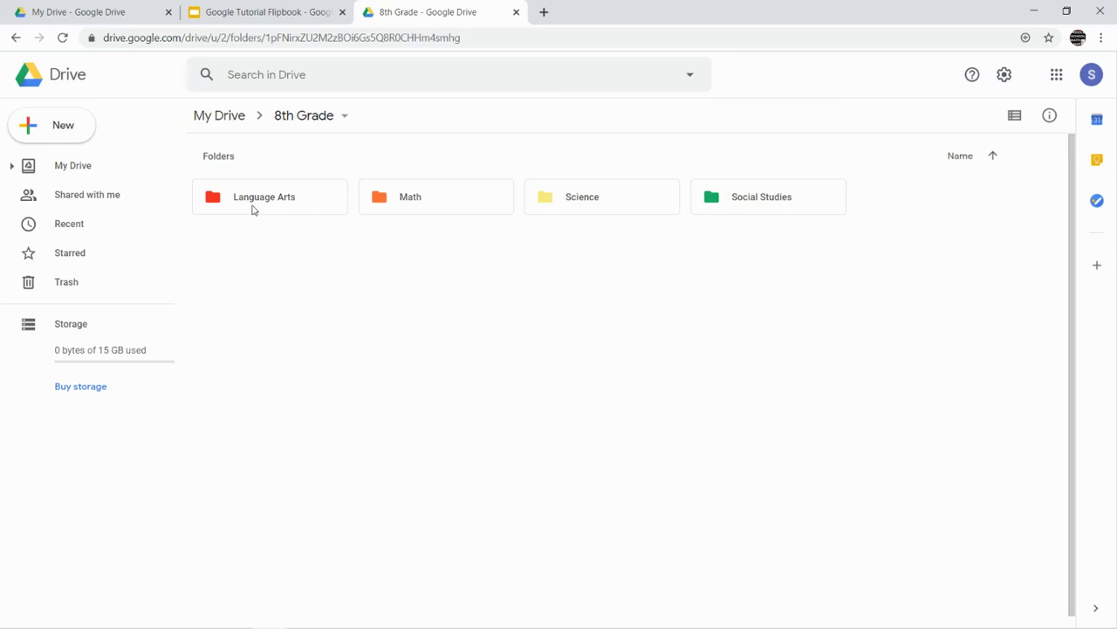
Inside the Math folder, create a folder named 'Digital Activities'.
double_click(439, 205)
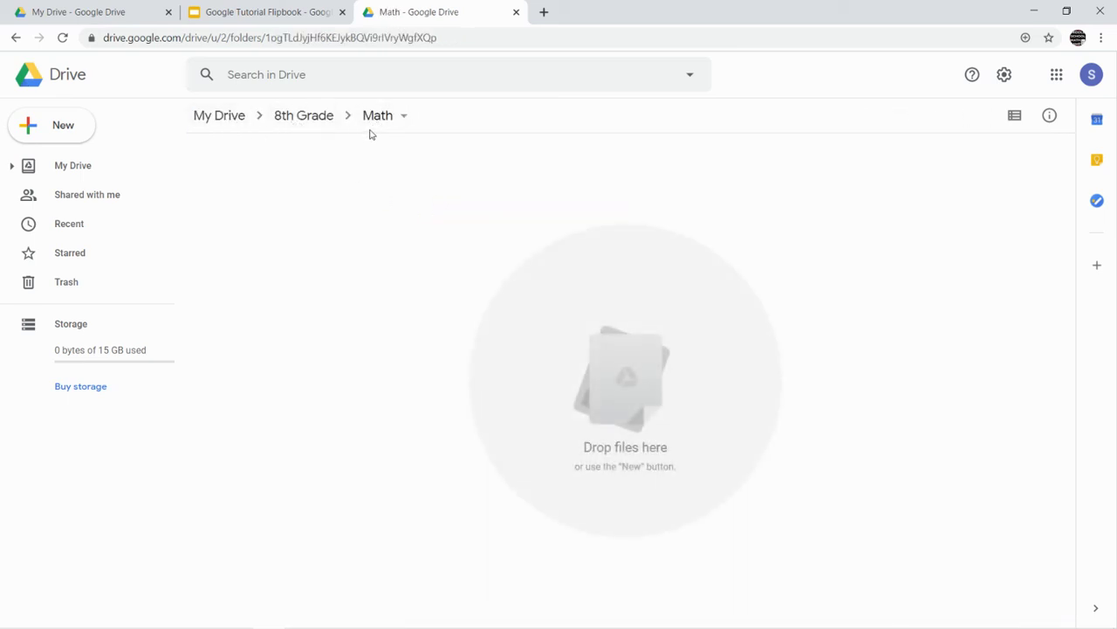
left_click(67, 136)
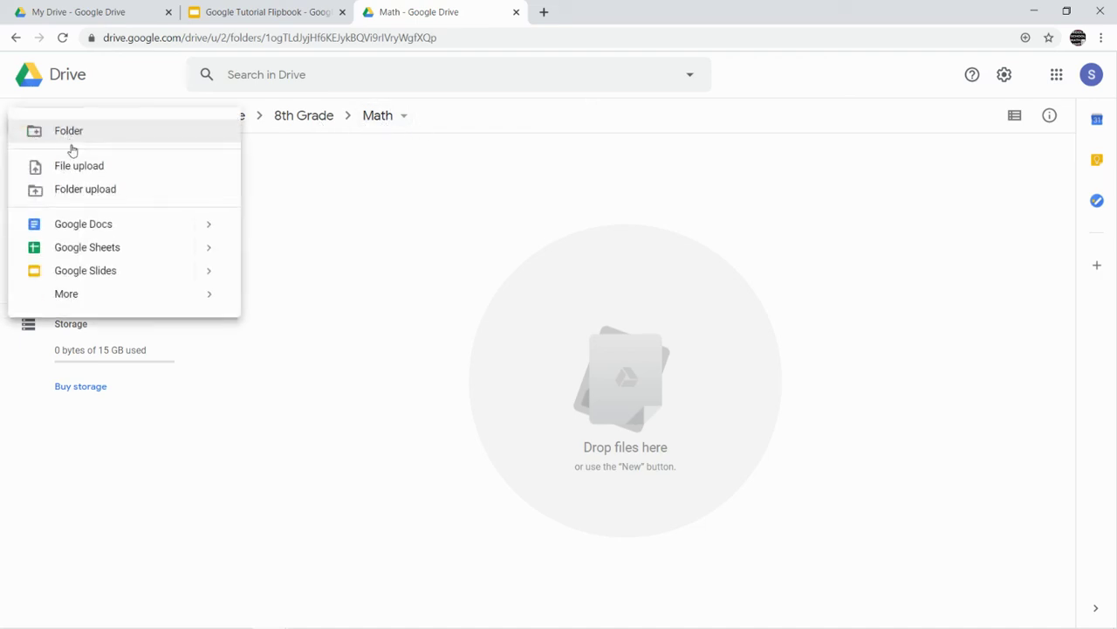
left_click(69, 131)
type("D")
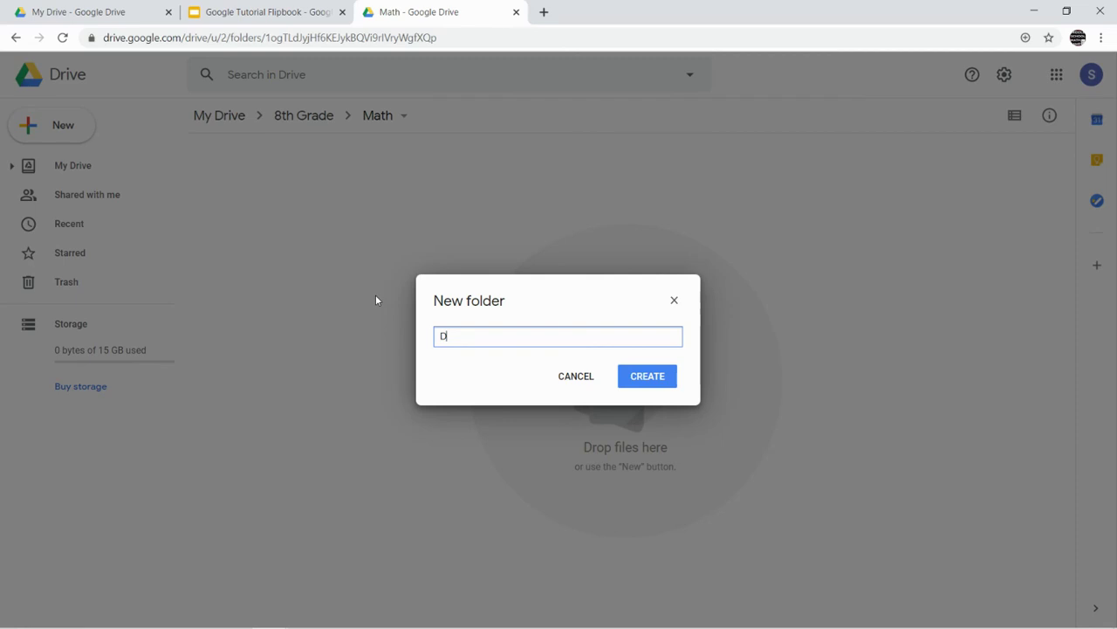
type("igital Activites")
key("BackSpace")
key("BackSpace")
type("ies")
left_click(659, 385)
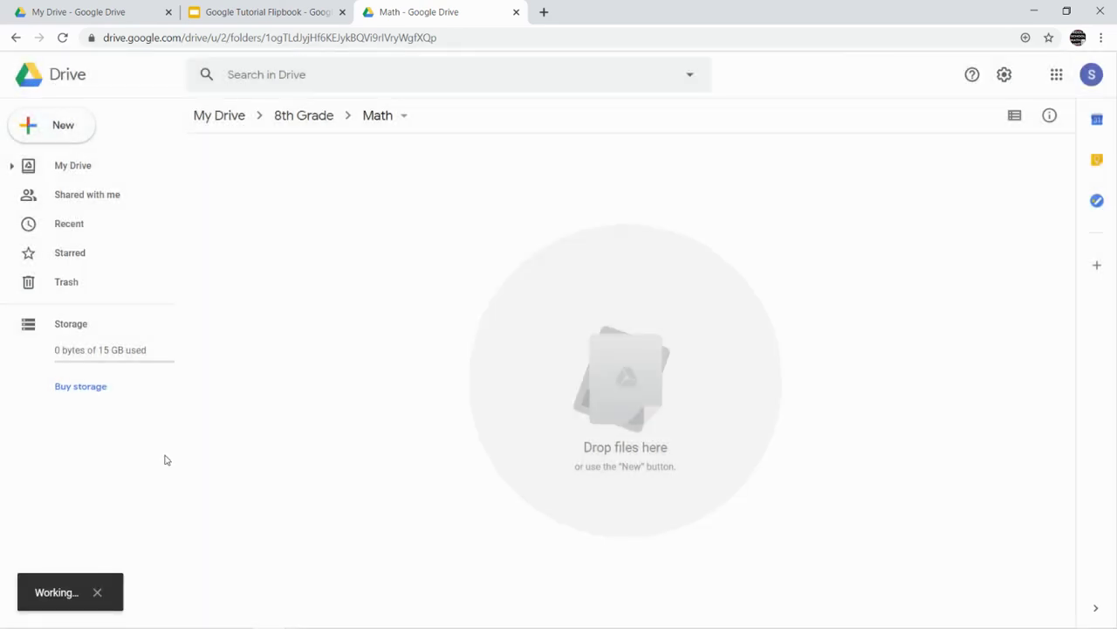
Change the Digital Activities folder's colour to orange.
left_click(305, 121)
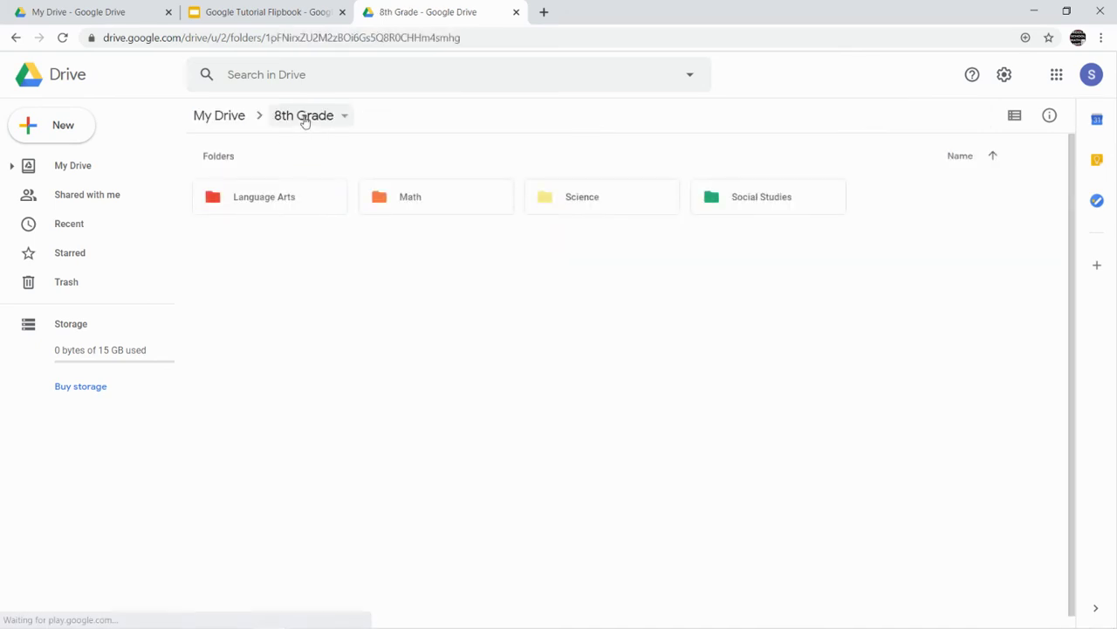
double_click(390, 198)
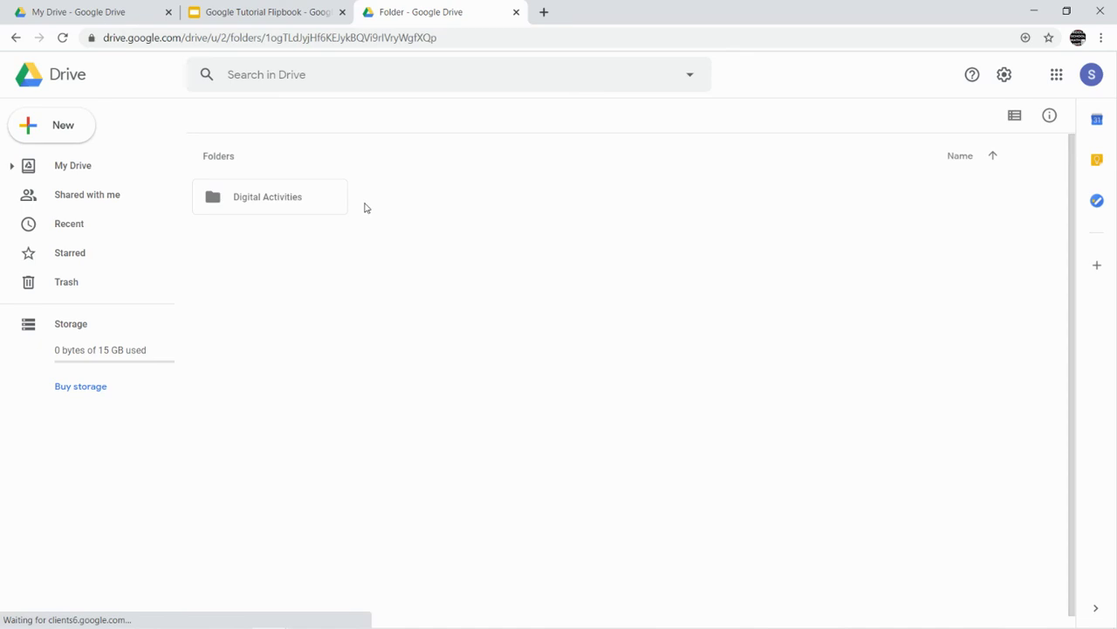
right_click(287, 206)
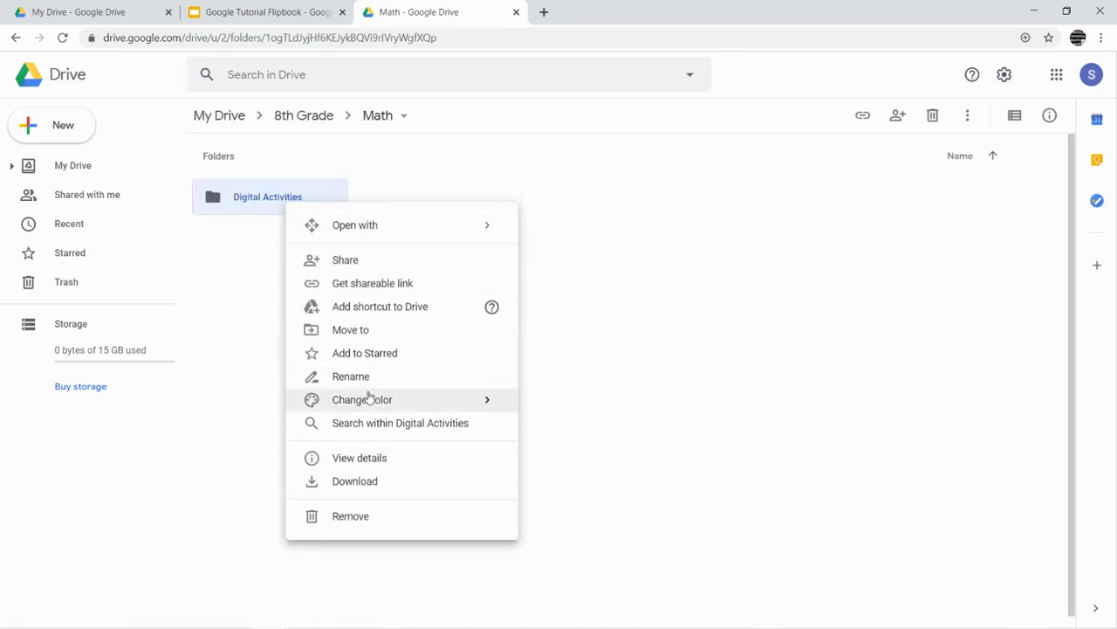
mouse_move(434, 399)
left_click(631, 408)
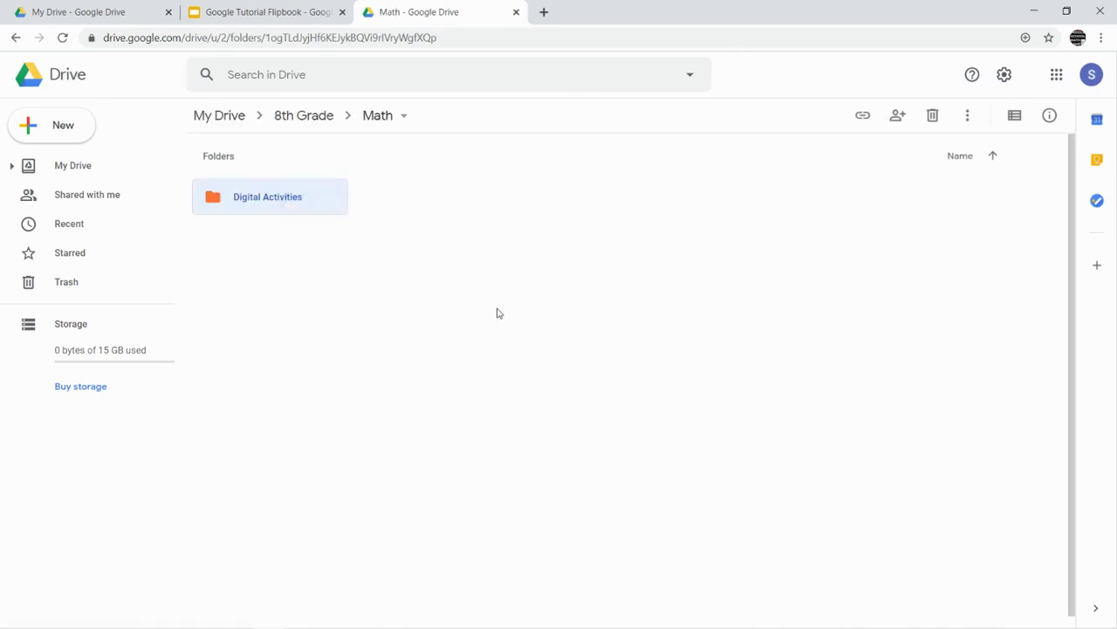